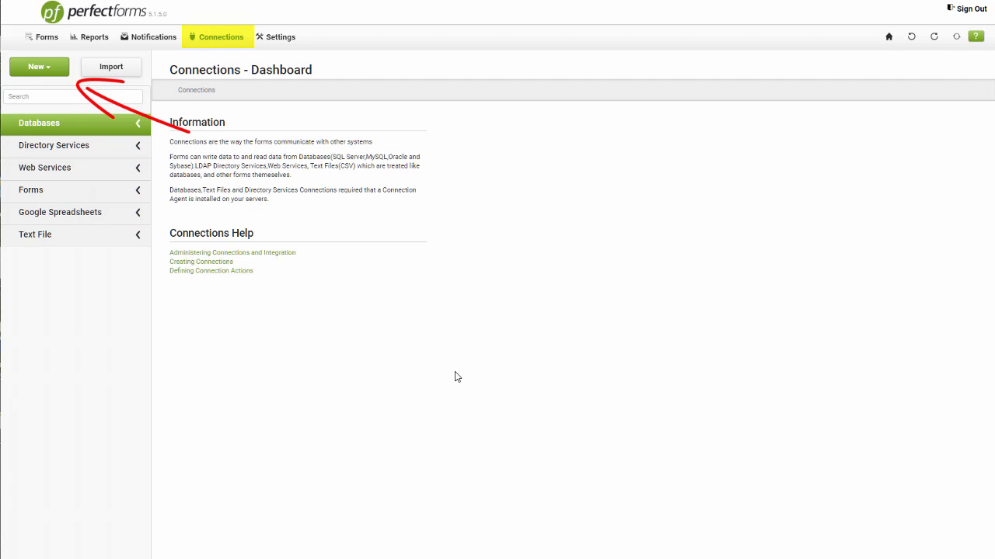
Create a new Forms connection and rename it to 'Job Description'.
left_click(51, 69)
left_click(57, 125)
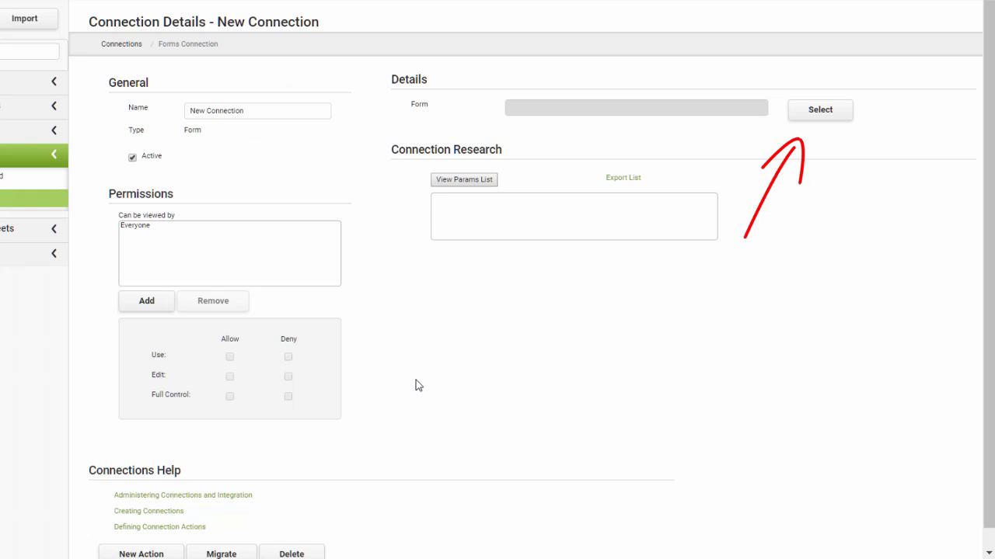
left_click(258, 114)
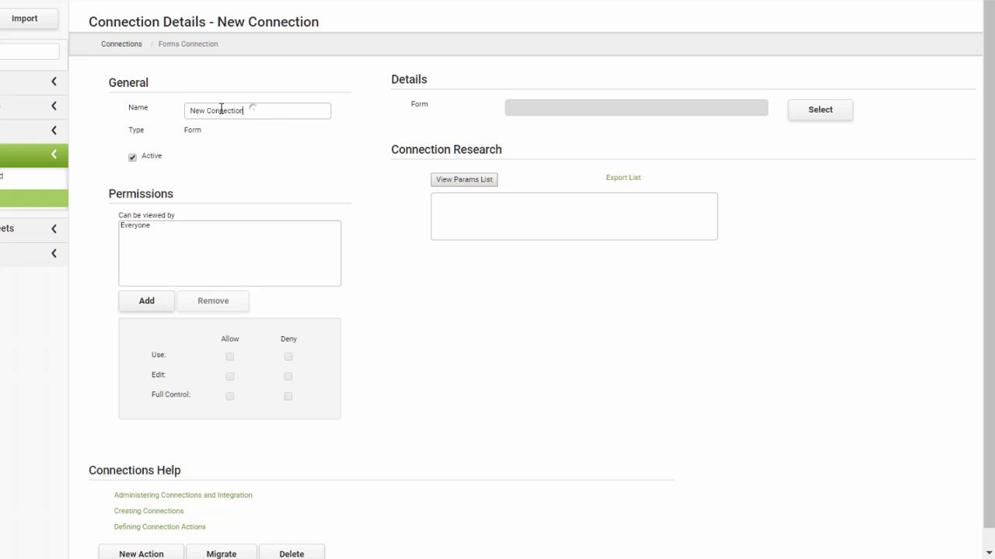
triple_click(222, 109)
type("Job Description")
Choose the Job Description form from Shared Forms as the source and apply the changes.
left_click(821, 115)
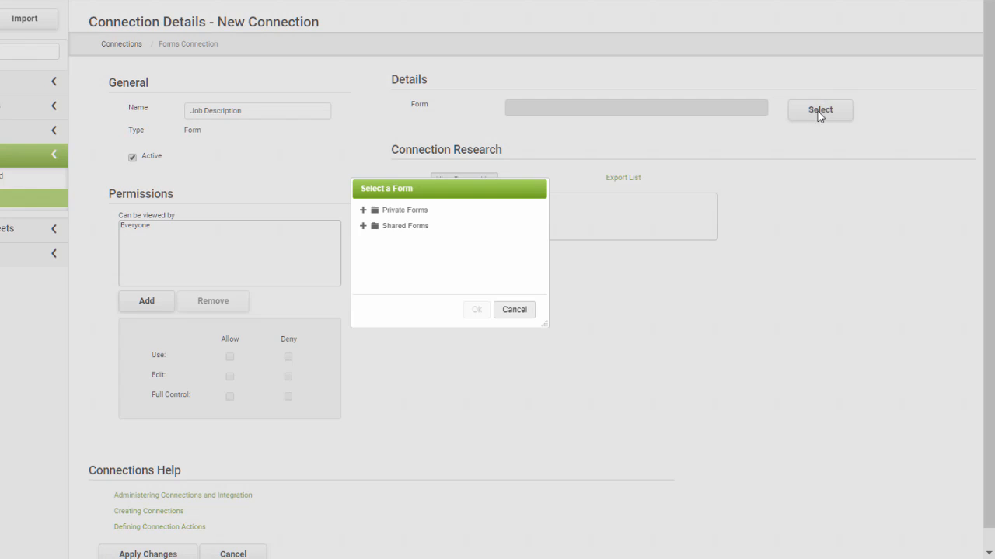
left_click(363, 226)
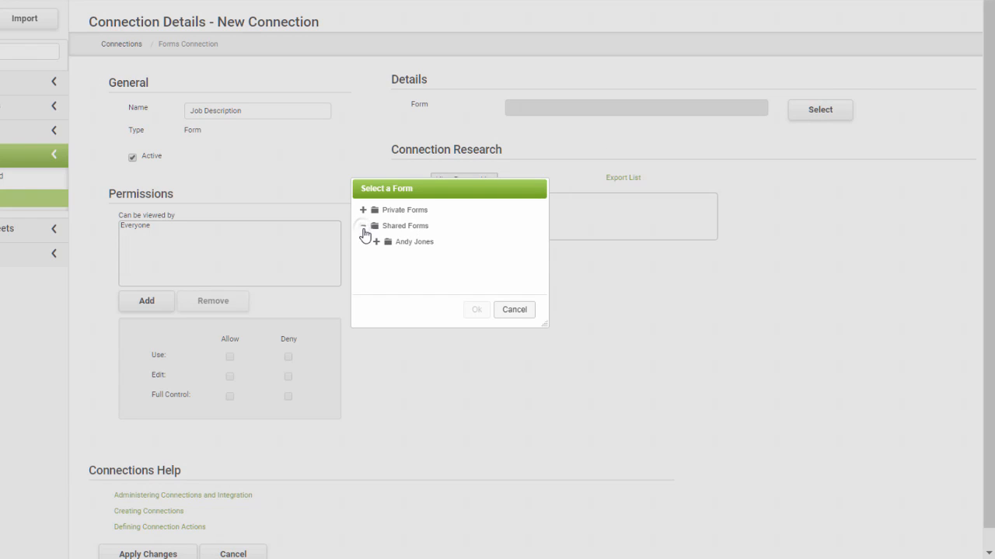
left_click(376, 241)
left_click(427, 259)
left_click(476, 311)
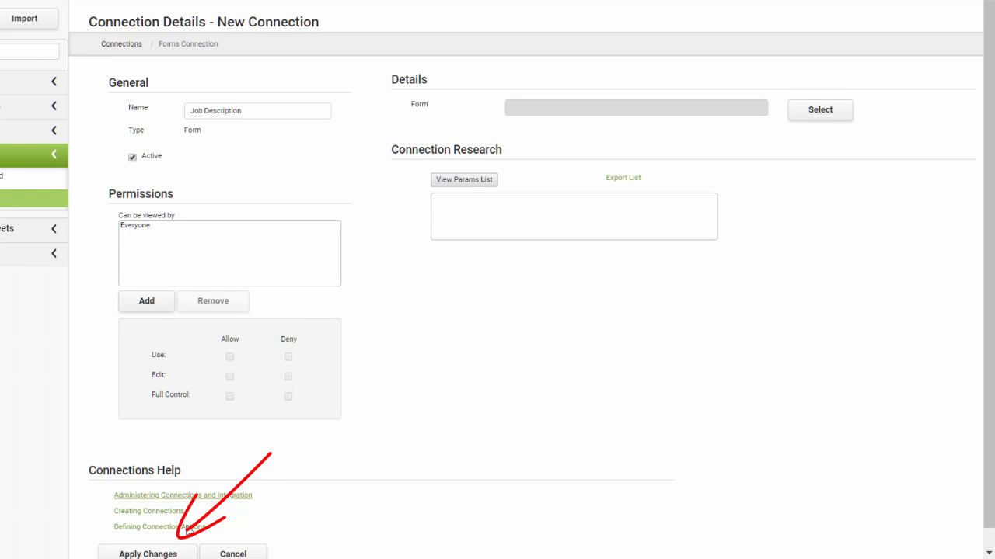
left_click(166, 554)
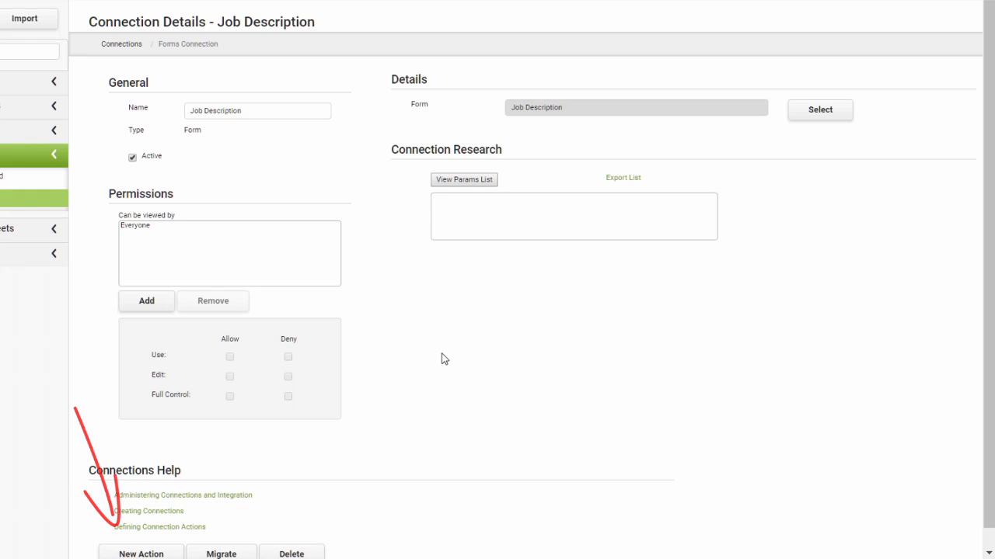
Add a new action named 'READ Job Description' to the connection.
left_click(157, 555)
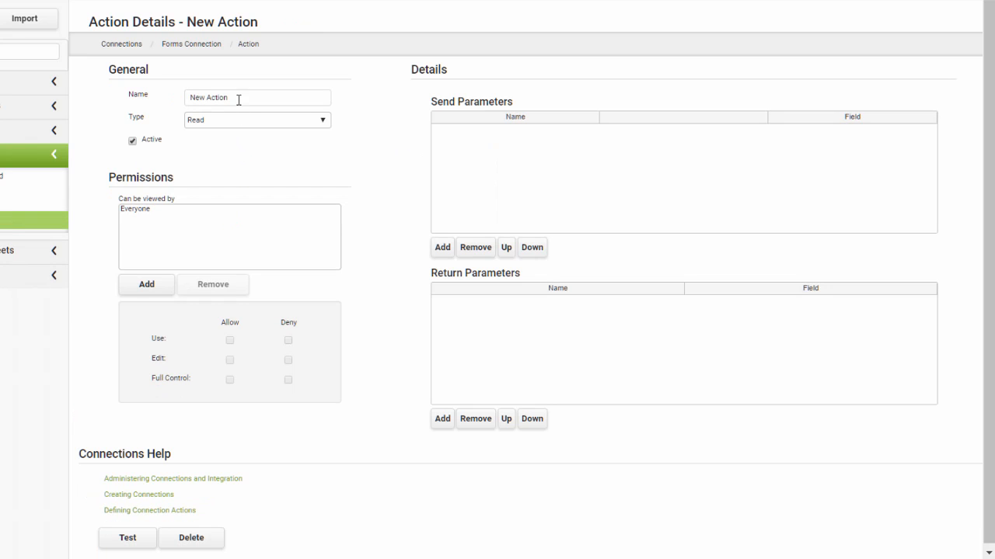
left_click_drag(237, 98, 183, 99)
type("READ Job Description")
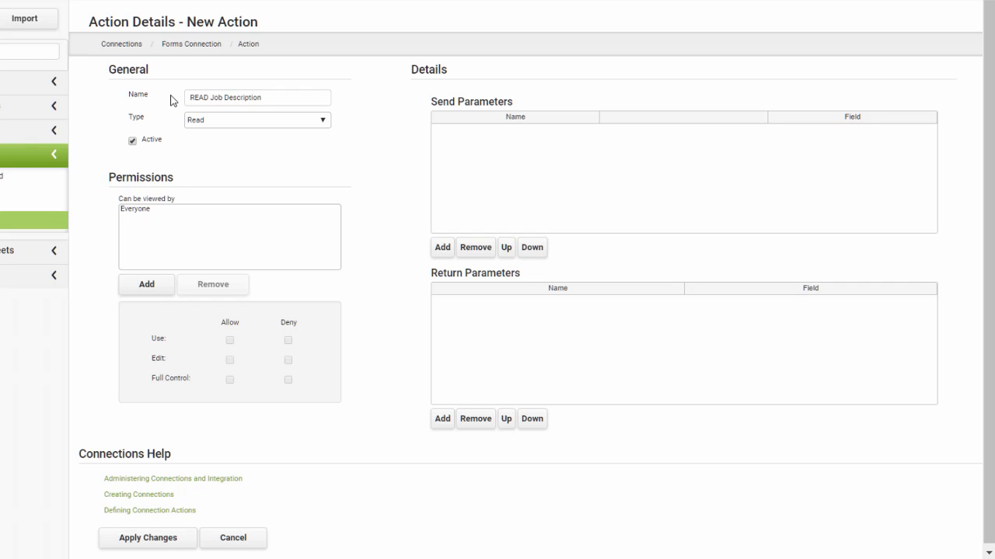
left_click(322, 123)
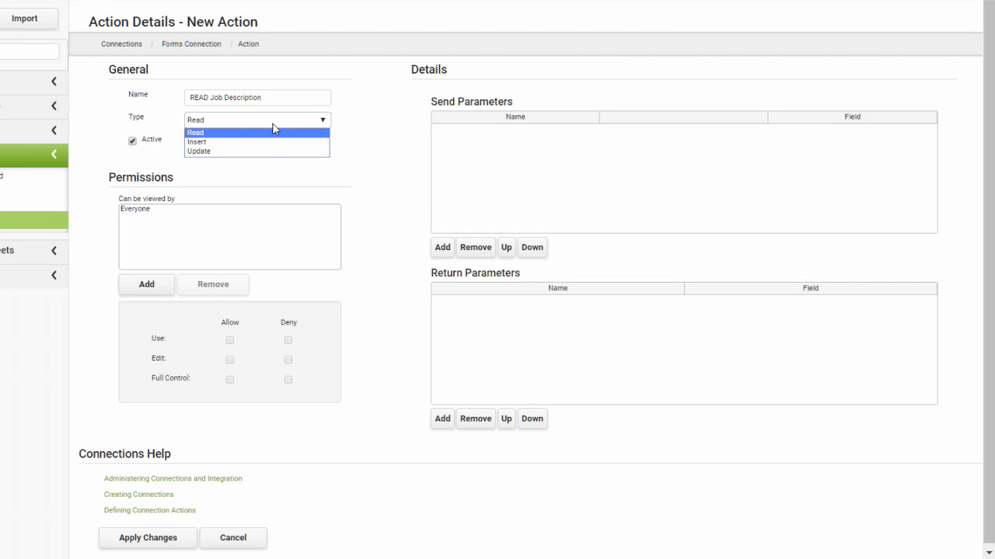
Keep the action type as Read and add a Parameter 1 send parameter.
left_click(220, 134)
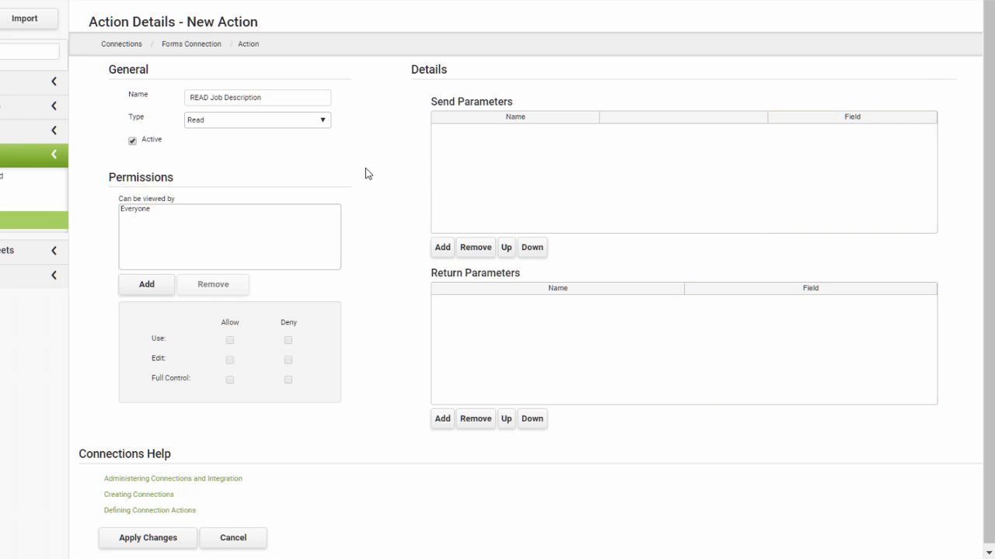
left_click(442, 249)
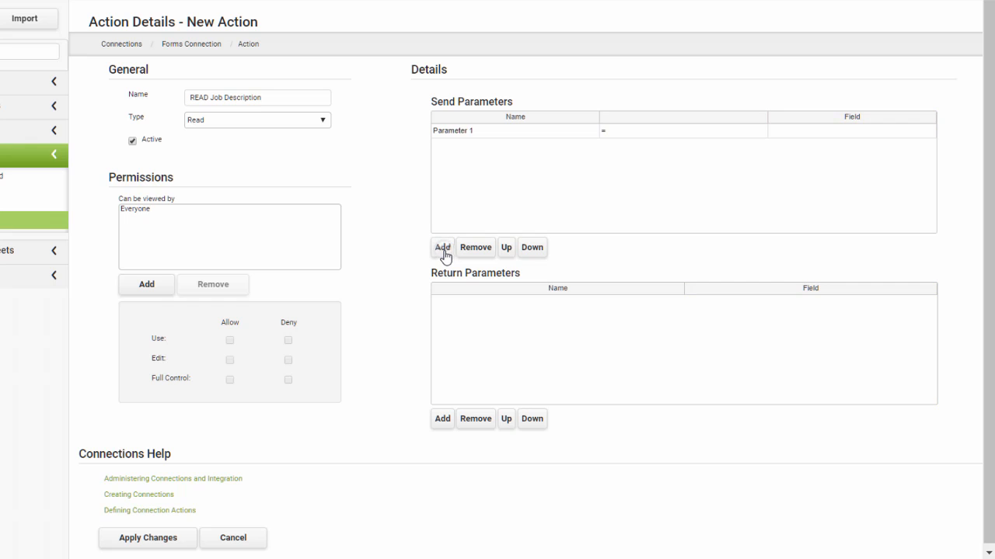
Map Parameter 1 to Page 1|Active Group - Caption and add a return parameter row.
left_click(825, 137)
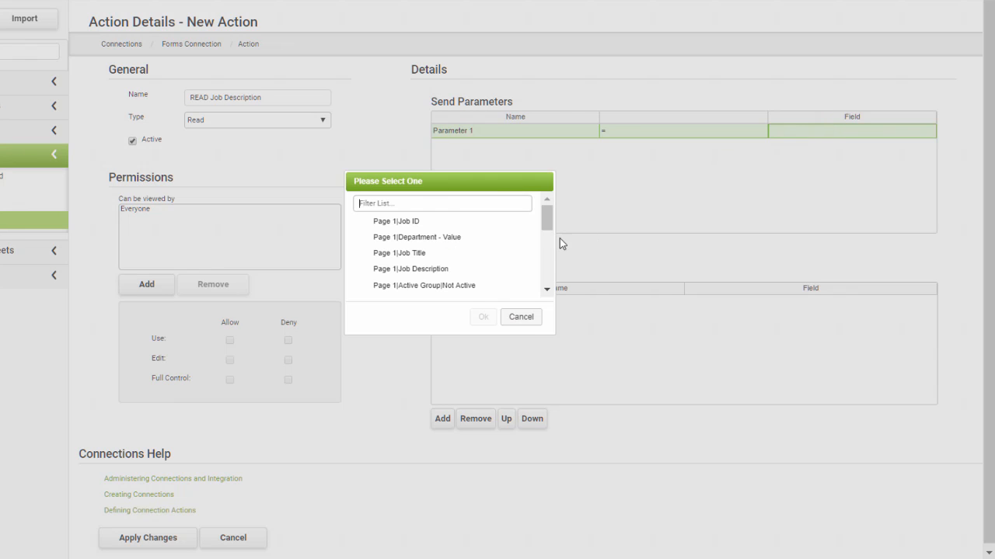
left_click_drag(547, 221, 550, 257)
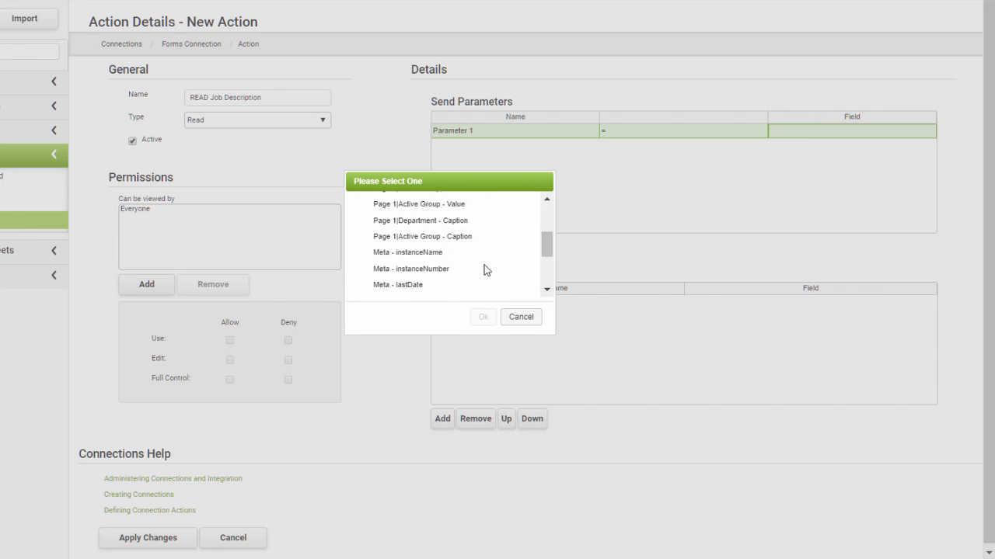
left_click(412, 236)
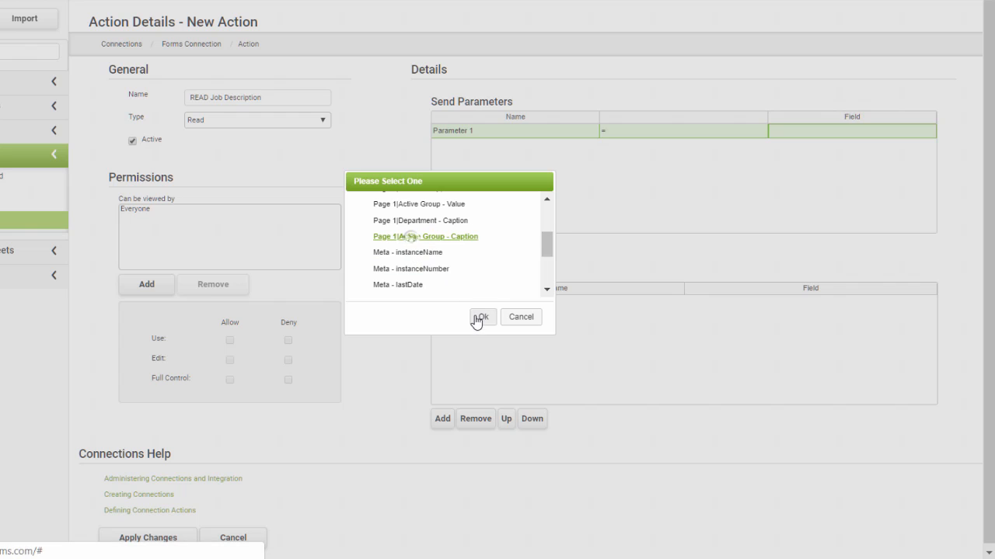
left_click(482, 317)
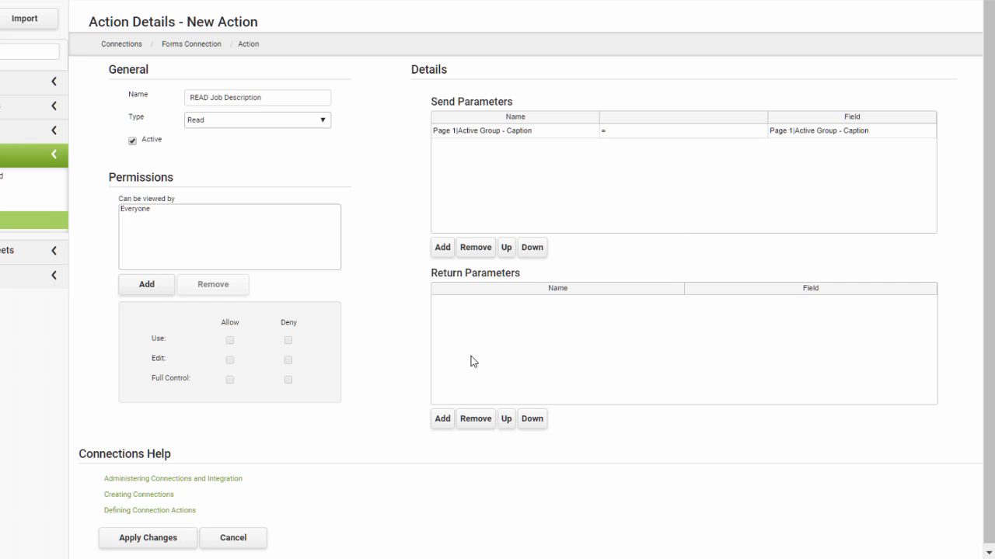
left_click(441, 420)
Map three return parameters to Page 1|Job ID, Page 1|Job Title and Page 1|Job Description.
left_click(441, 420)
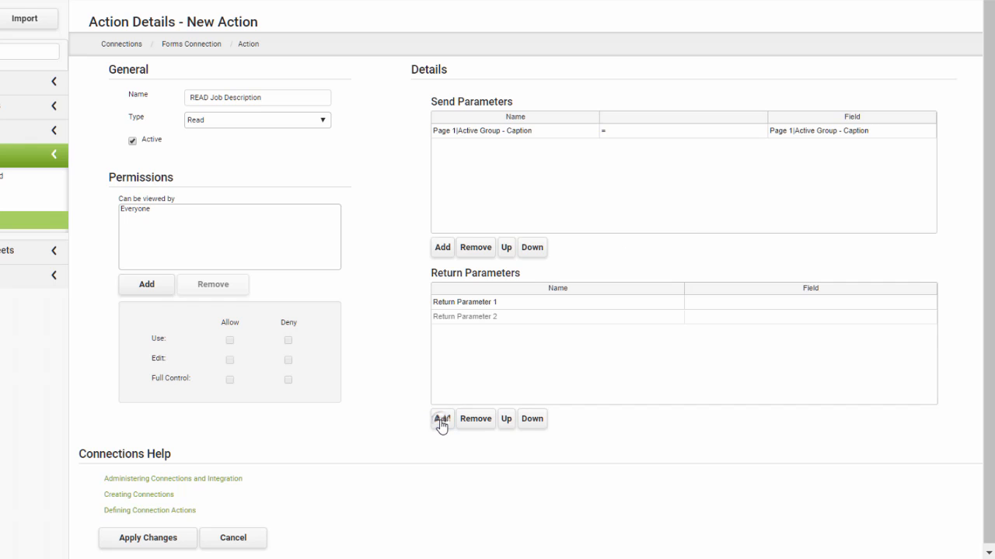
left_click(442, 421)
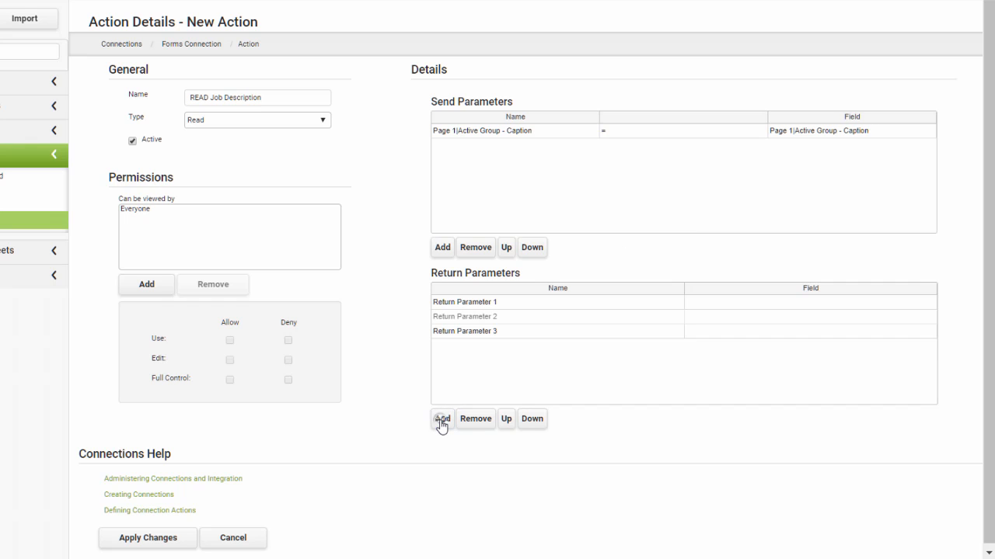
left_click(715, 306)
left_click(715, 306)
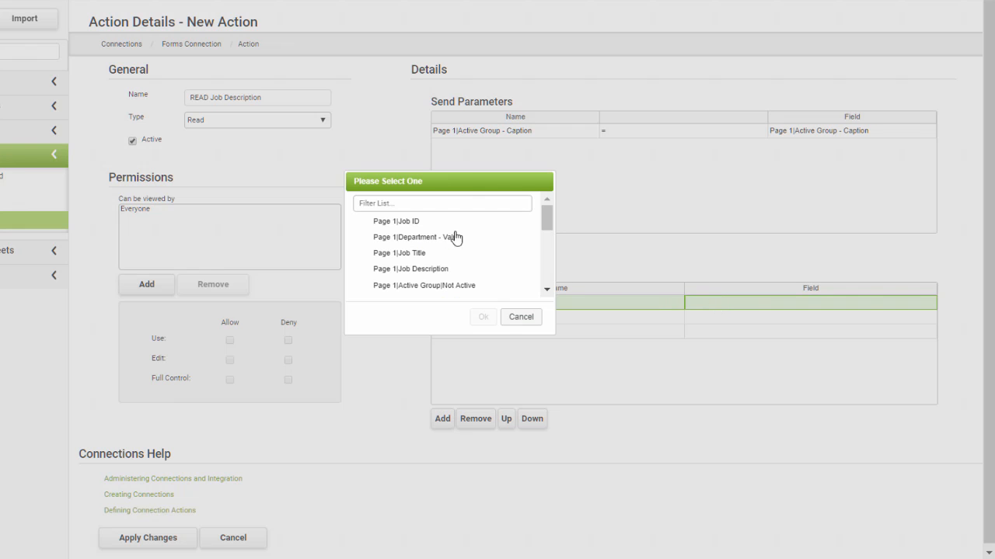
left_click(415, 223)
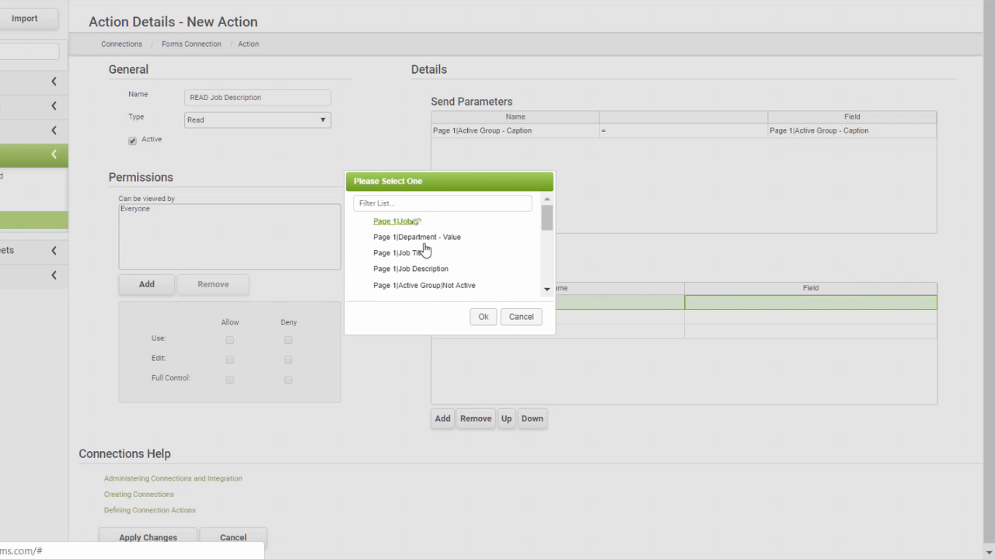
left_click(483, 317)
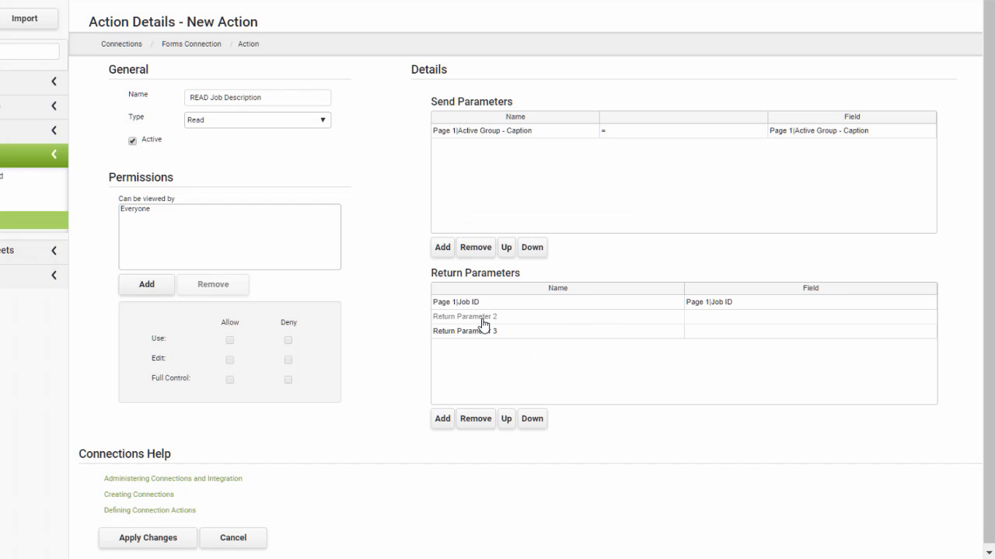
left_click(712, 320)
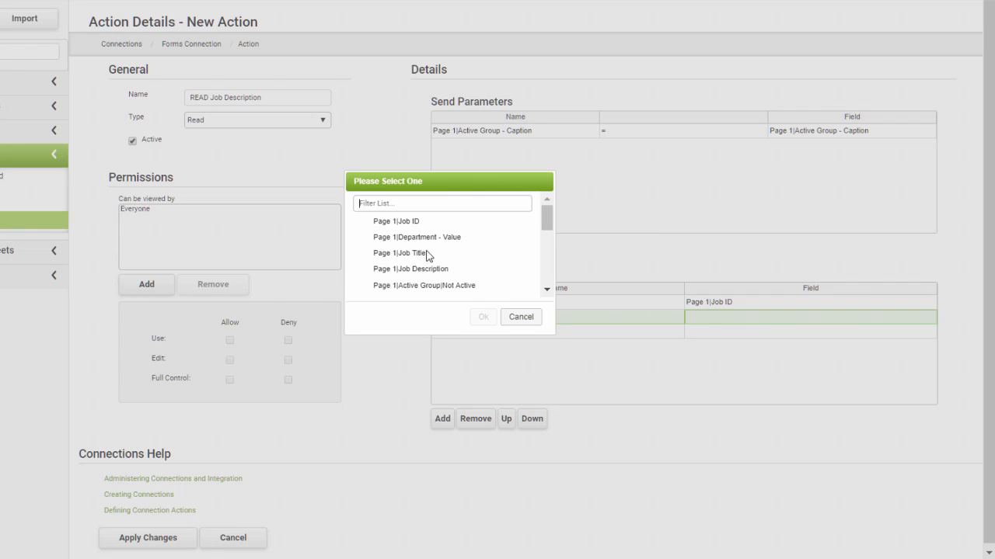
left_click(416, 254)
left_click(483, 317)
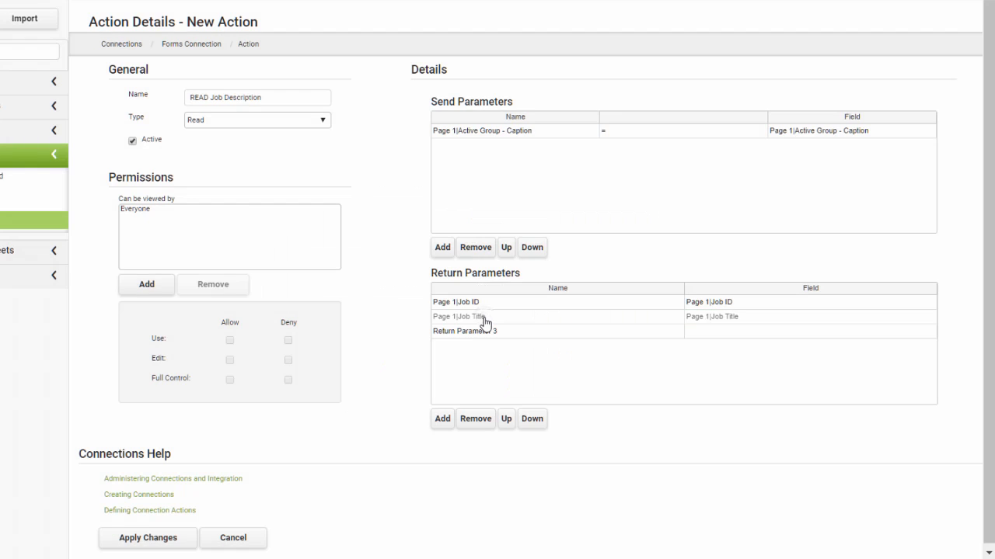
left_click(707, 336)
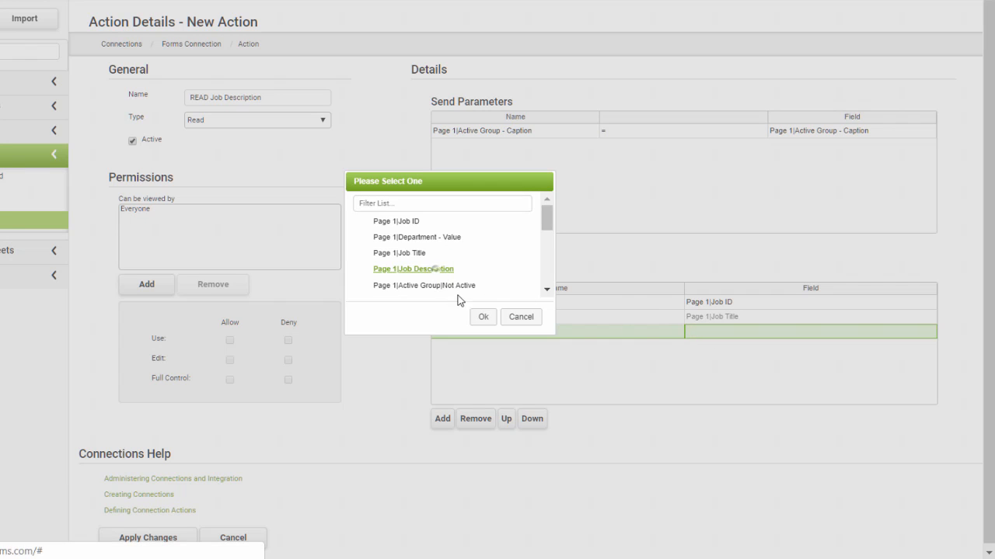
left_click(481, 316)
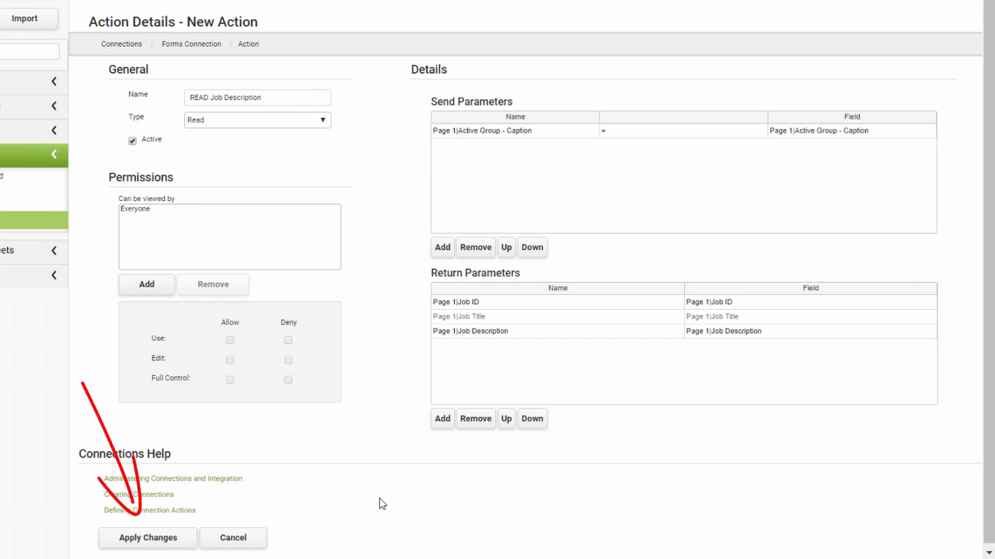
Apply the changes to save the READ Job Description action.
left_click(156, 538)
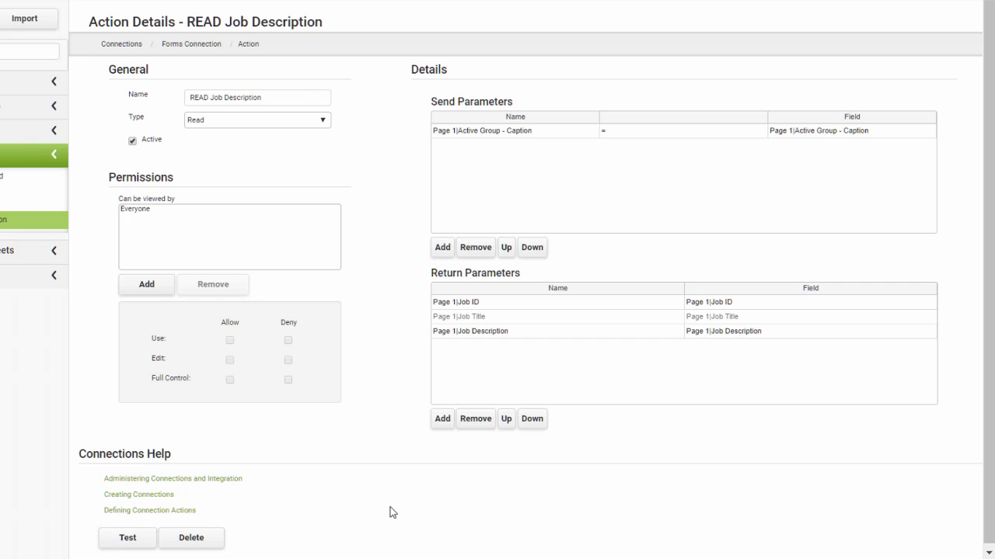